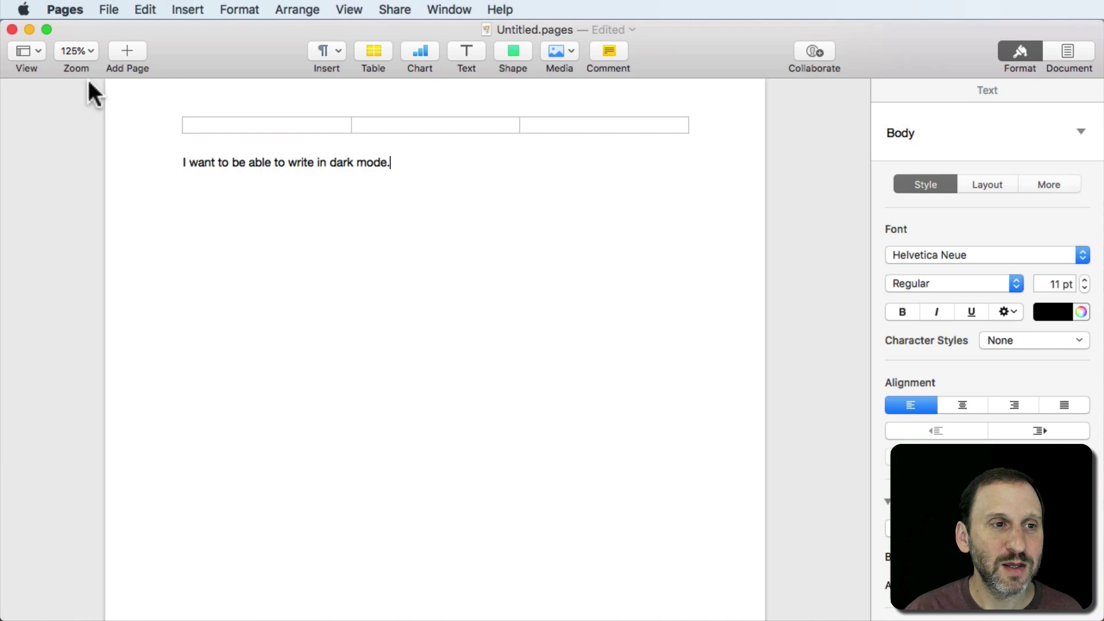
Zoom to 50% and insert a square shape onto the page.
left_click(76, 50)
left_click(90, 129)
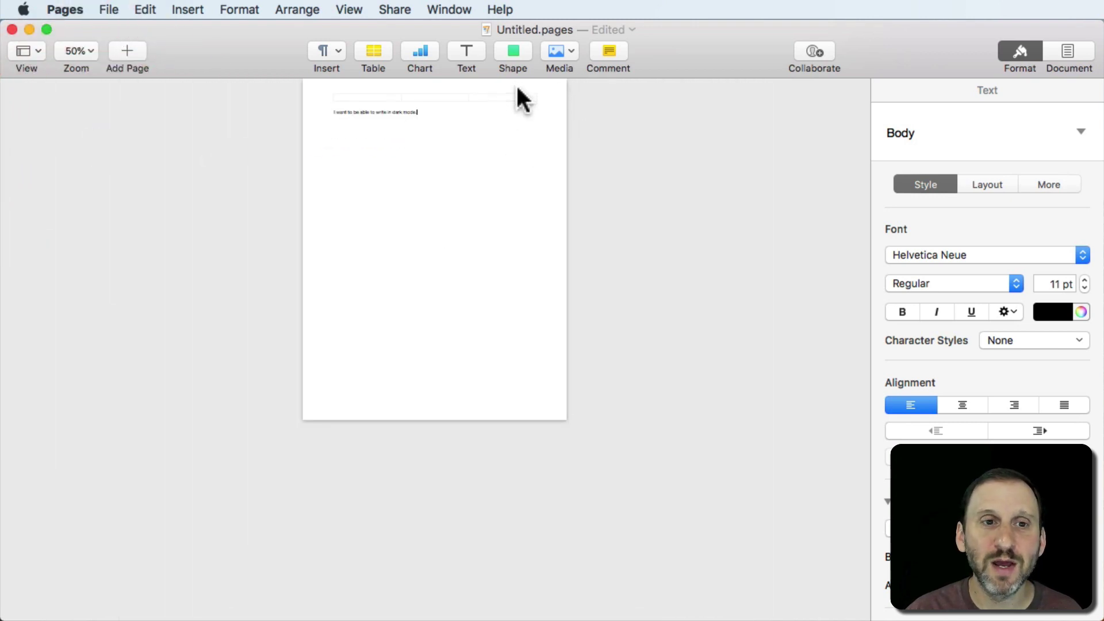
left_click(513, 53)
left_click(513, 174)
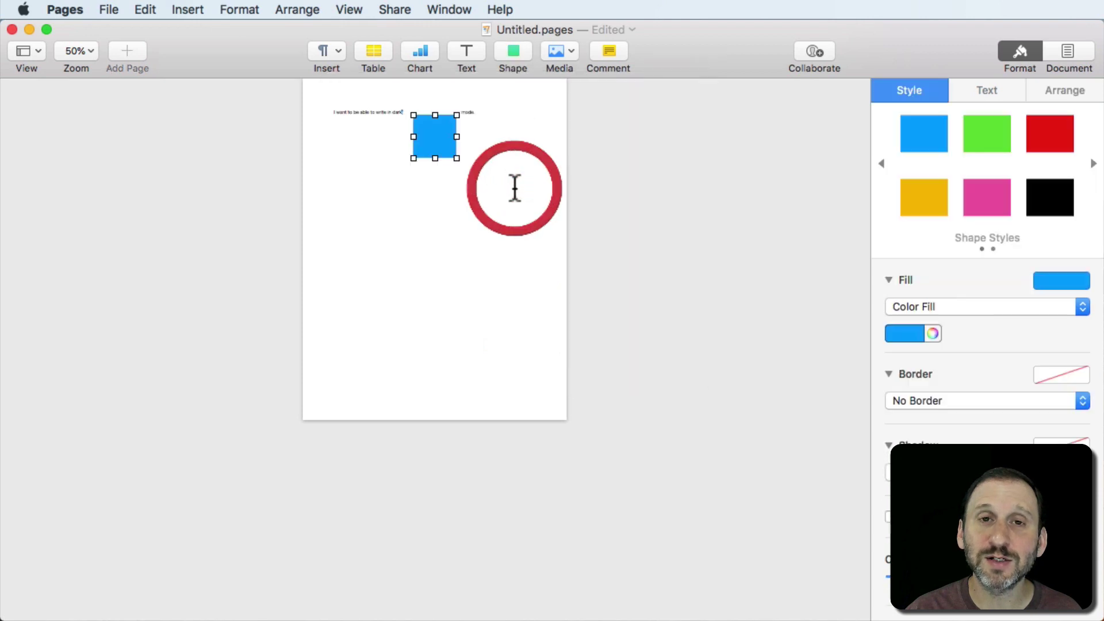
Stretch the square from the top-left corner to cover the page and fill it black.
left_click(441, 146)
mouse_move(441, 145)
left_mouse_down()
mouse_move(336, 117)
mouse_move(555, 430)
mouse_move(567, 419)
left_mouse_up()
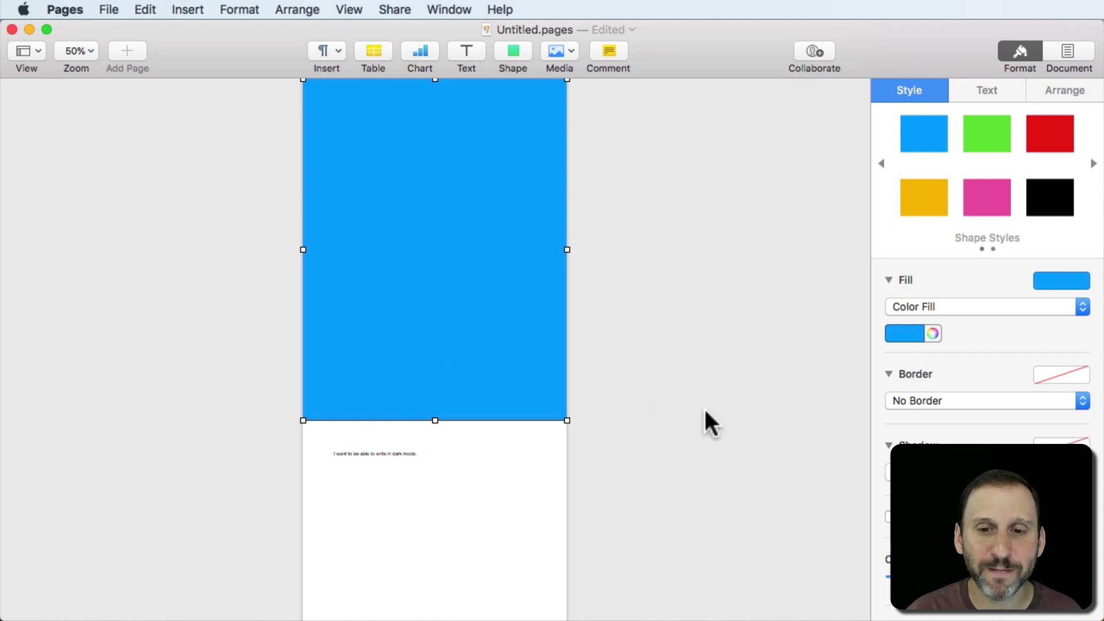
left_click(919, 334)
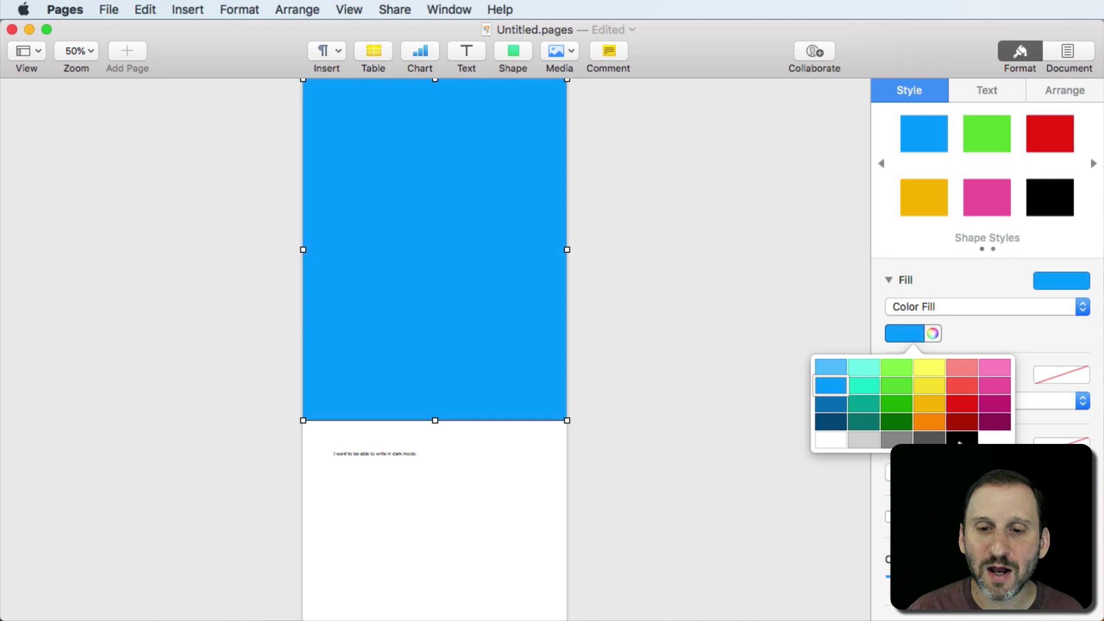
left_click(961, 440)
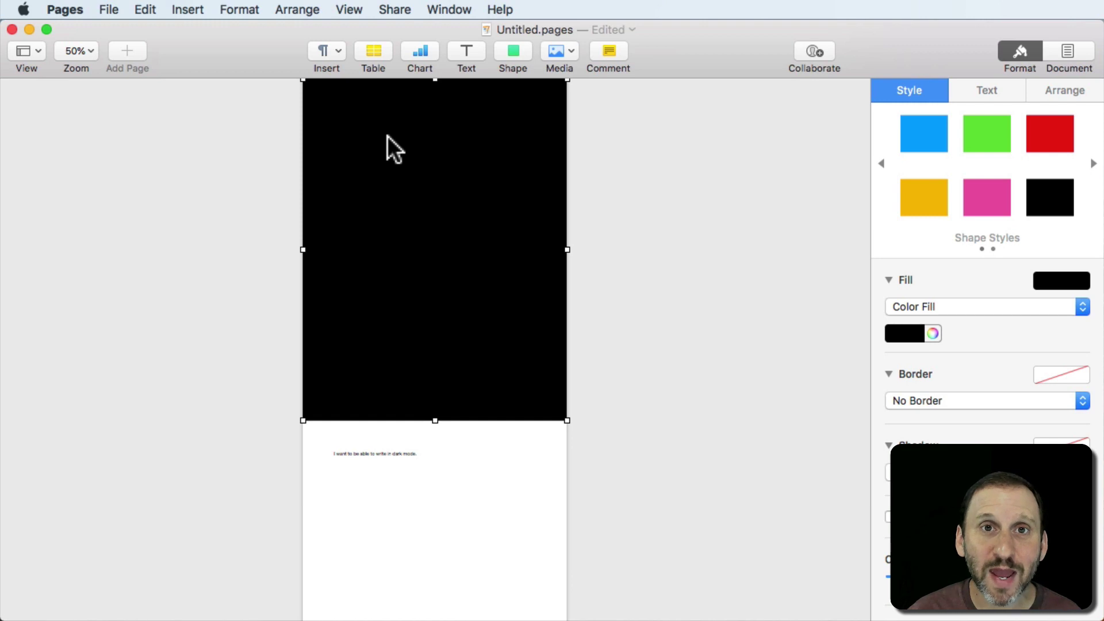
Move the black rectangle to the section master and select the hidden line of text.
left_click(287, 7)
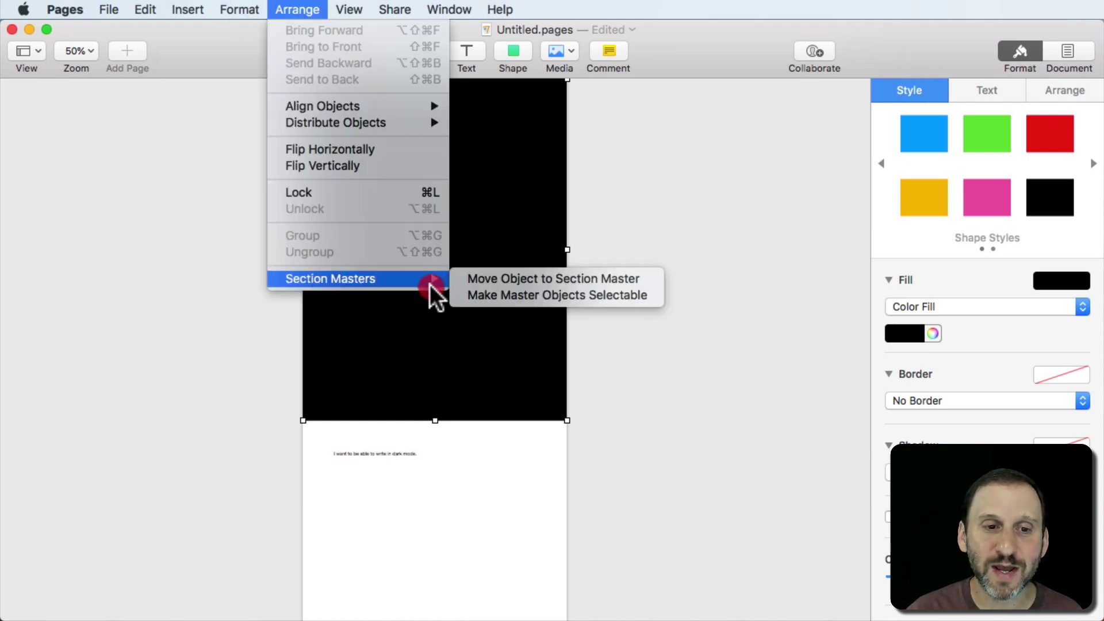
left_click_drag(287, 6, 475, 278)
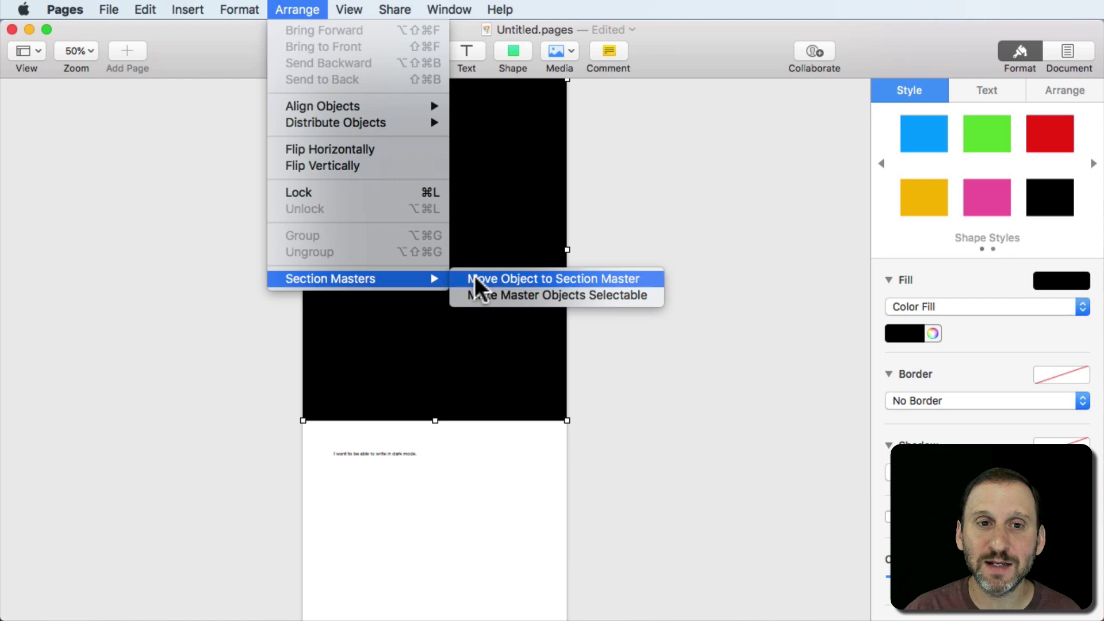
left_click(475, 279)
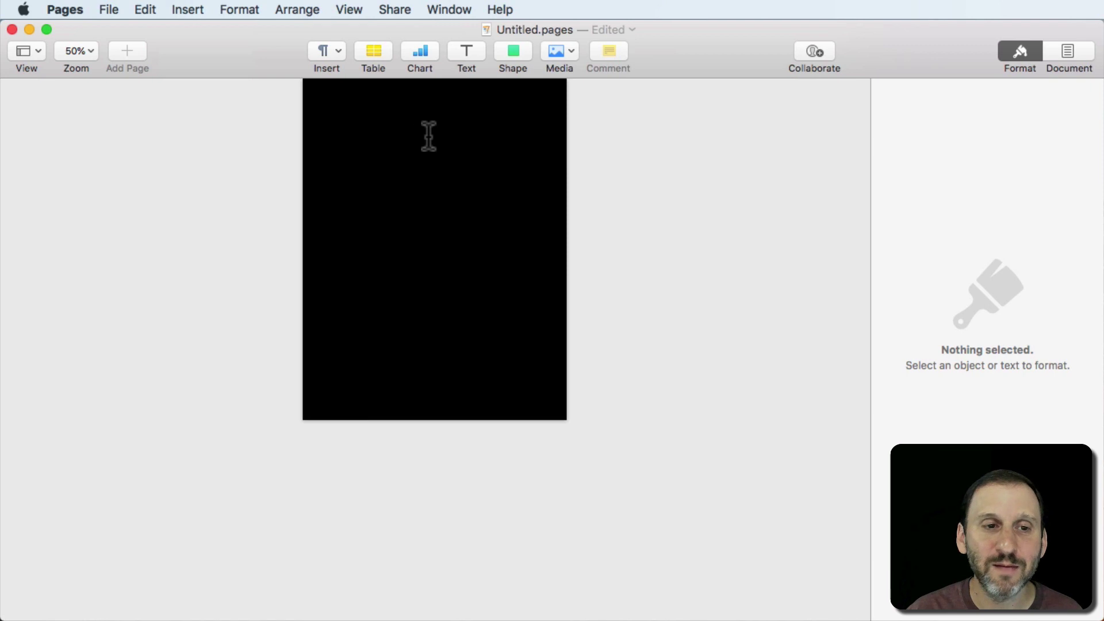
left_click(389, 133)
left_click_drag(348, 118, 311, 104)
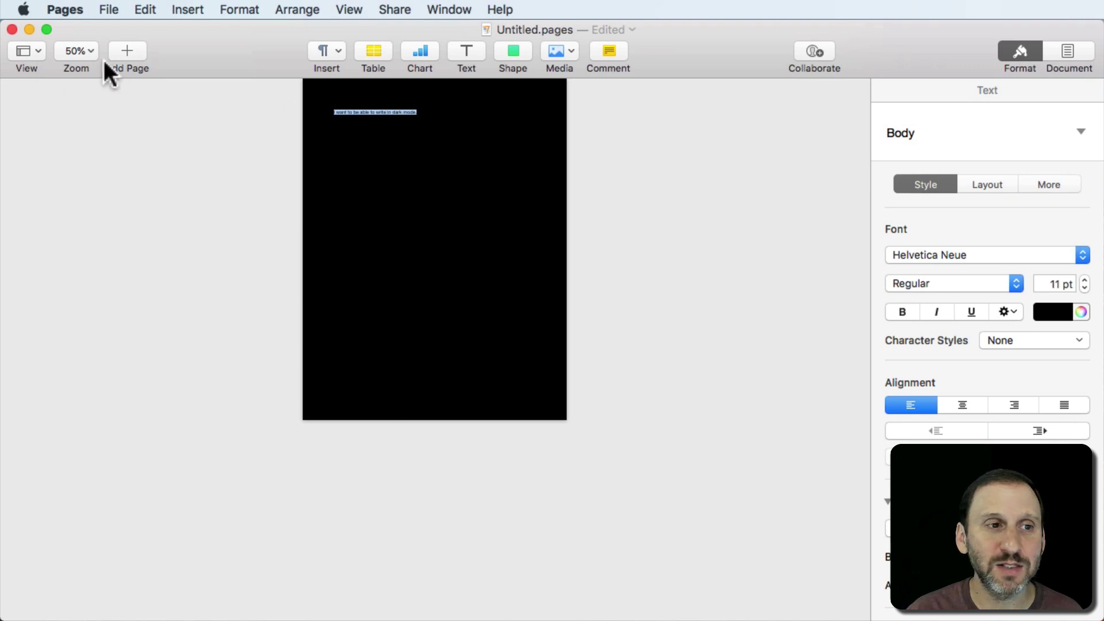
Zoom the page to 125% and select all the document text.
left_click_drag(89, 53, 93, 174)
left_click(92, 173)
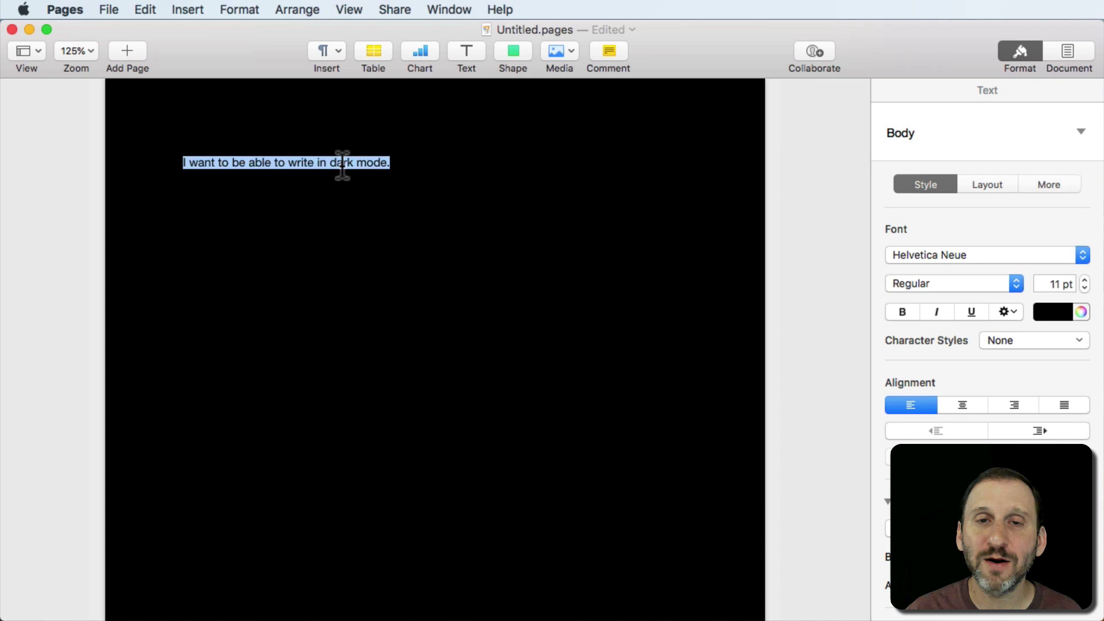
left_click(368, 185)
key("super+a")
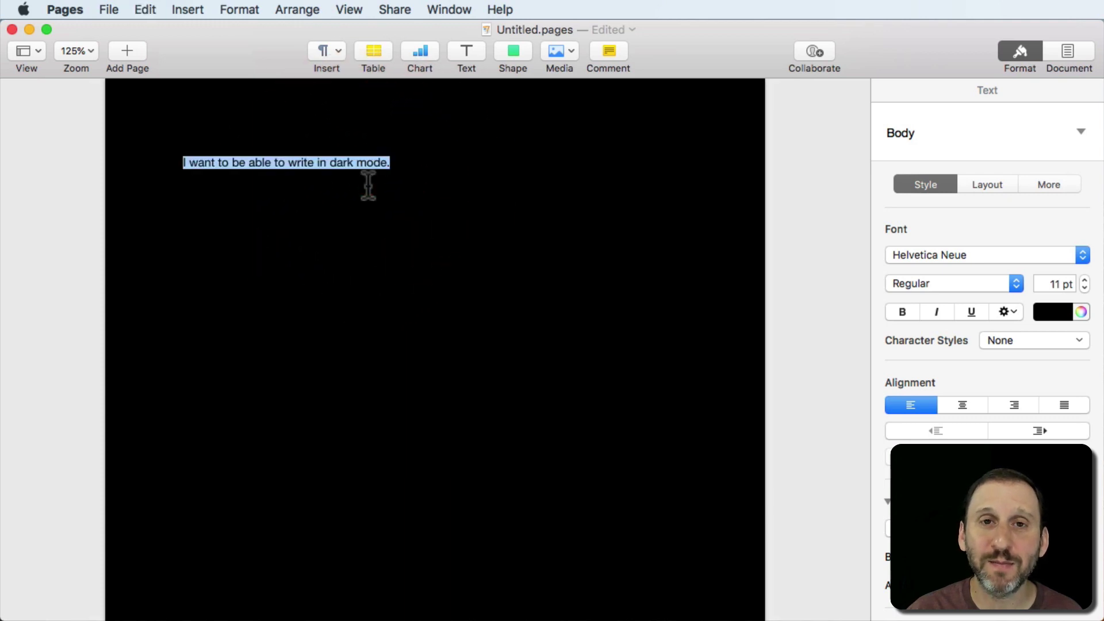
Make the text white and update the Body paragraph style to match.
left_click(1063, 311)
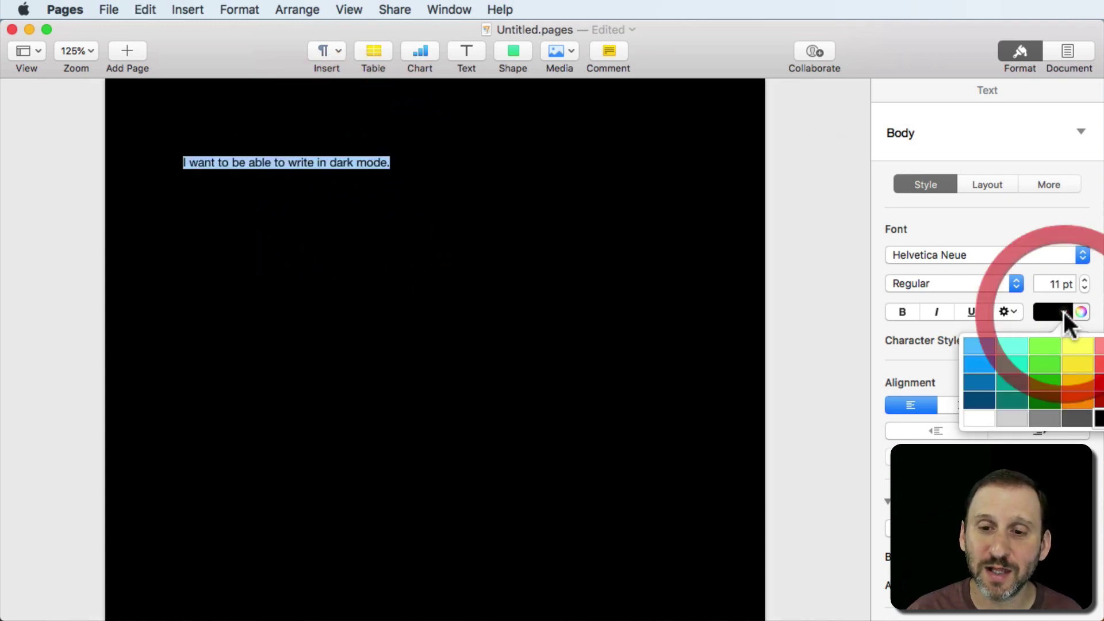
left_click(975, 420)
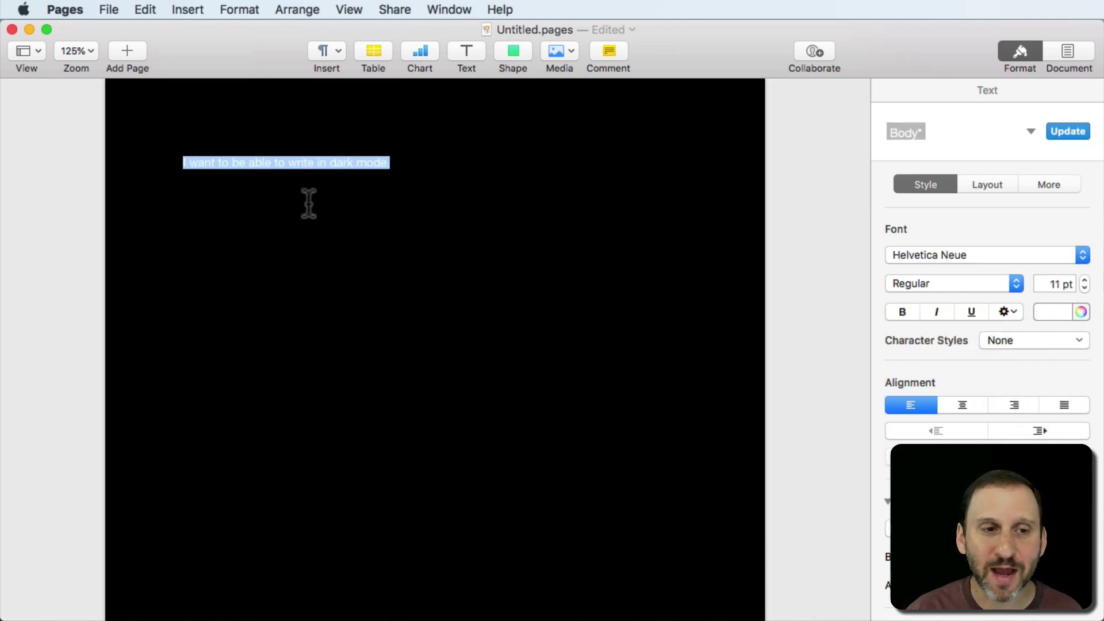
left_click(1063, 132)
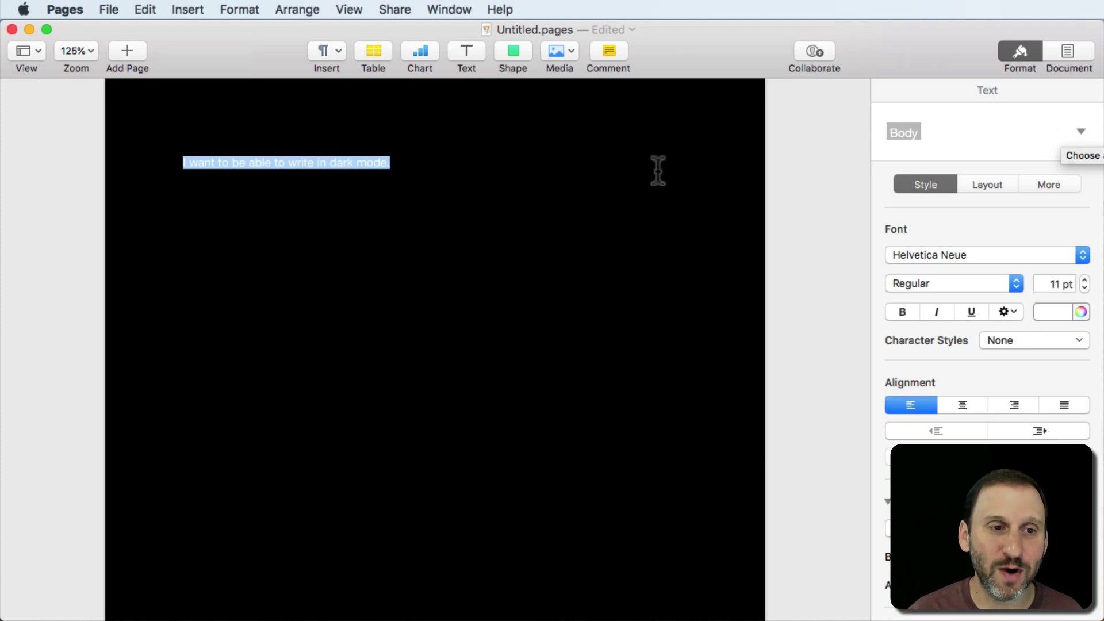
left_click(640, 167)
left_click(422, 163)
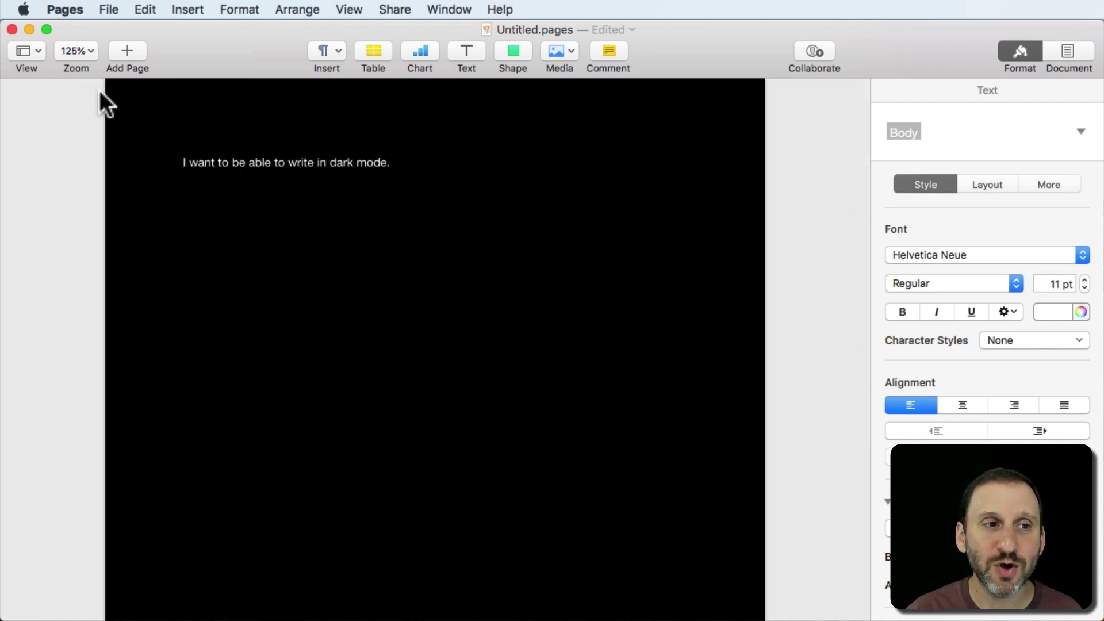
Switch the window to full screen and zoom in so the page fills it.
left_click(47, 29)
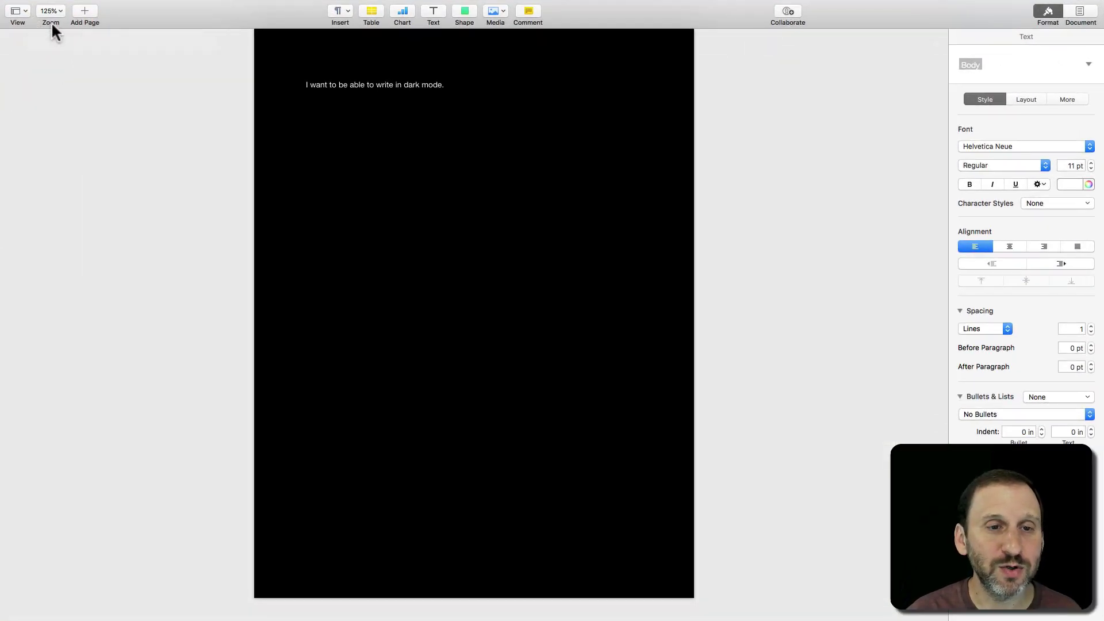
left_click(51, 10)
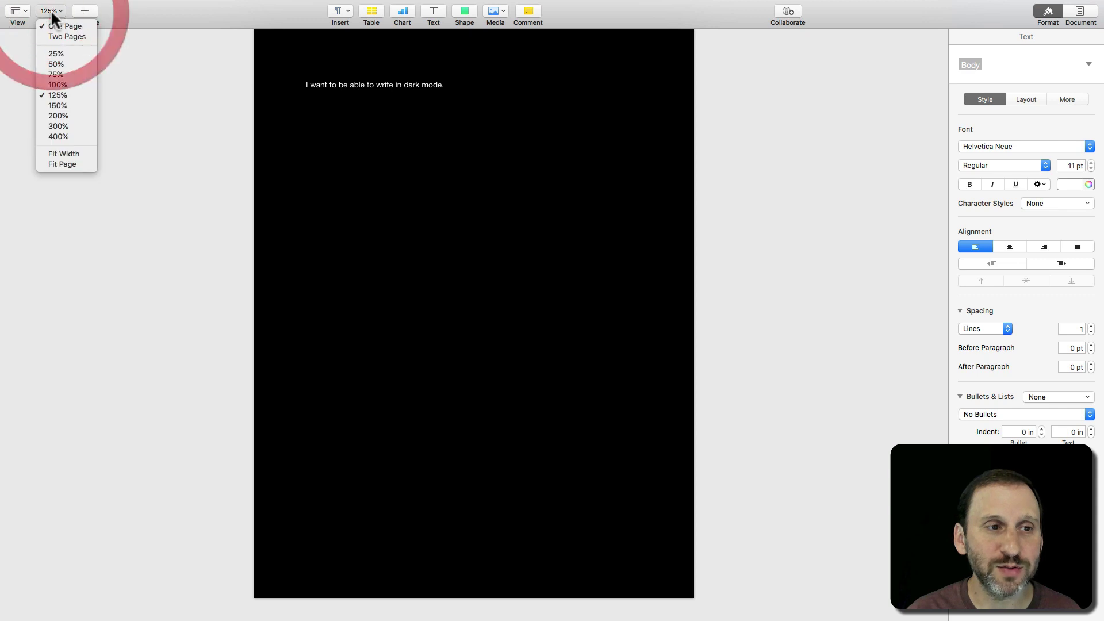
left_click(65, 163)
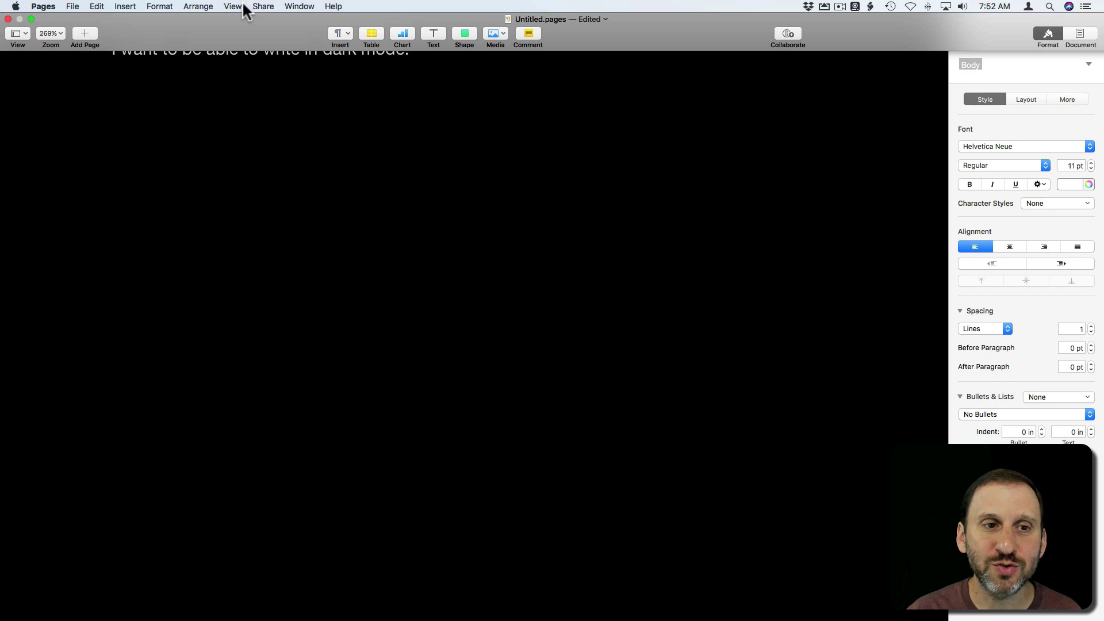
Hide the toolbar and the formatting sidebar for distraction-free writing.
left_click(237, 6)
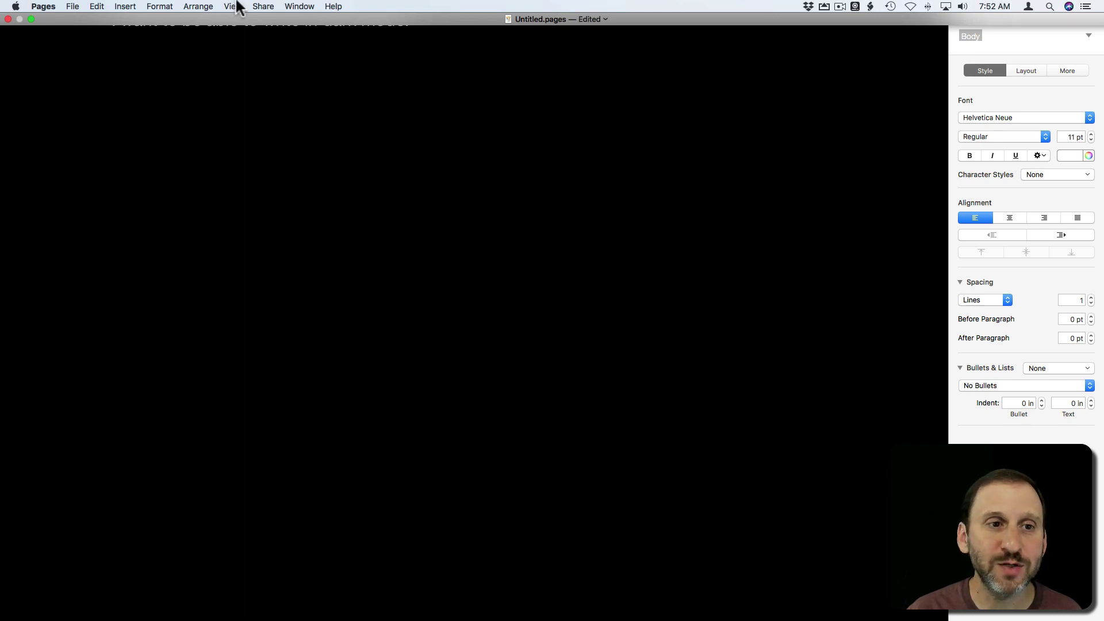
left_click_drag(232, 7, 269, 325)
left_click(1047, 33)
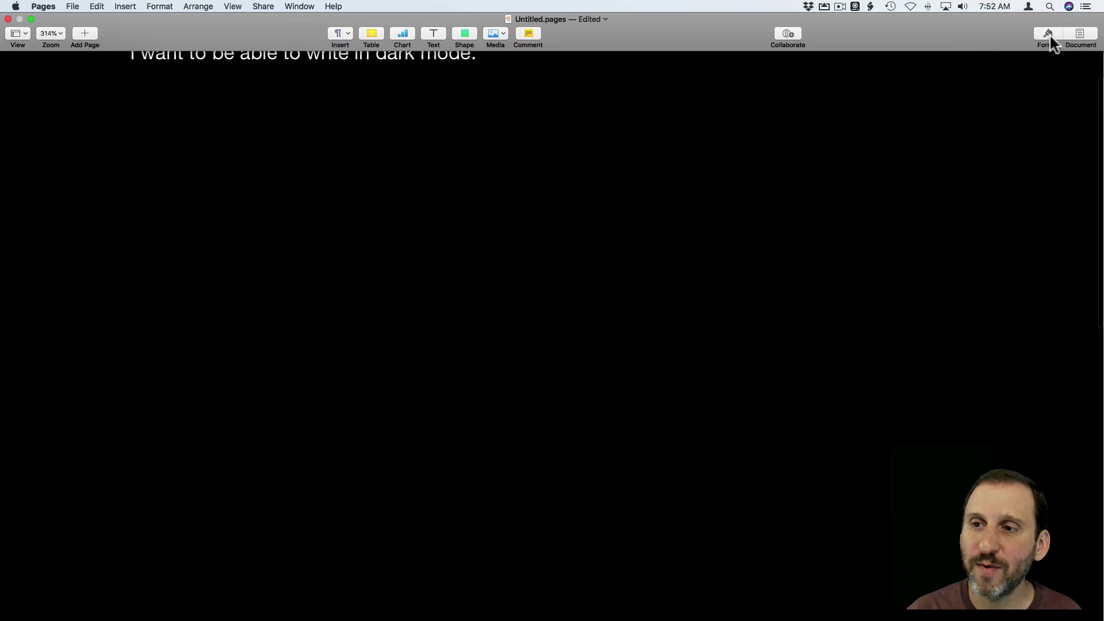
left_click(198, 6)
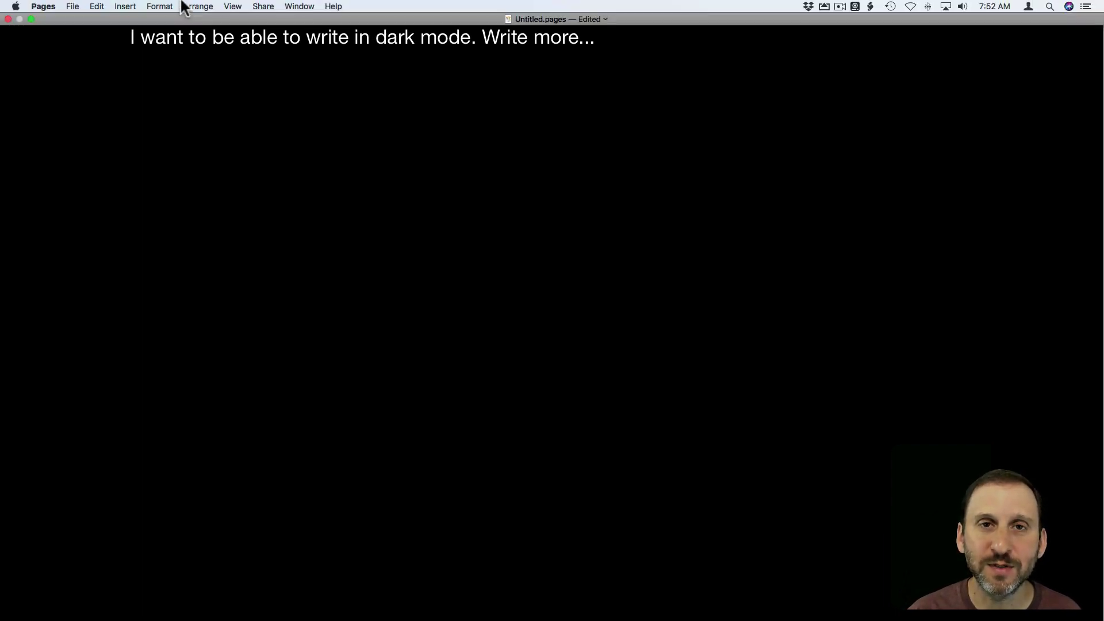
Show the toolbar and Format sidebar again, then exit full screen.
left_click(232, 6)
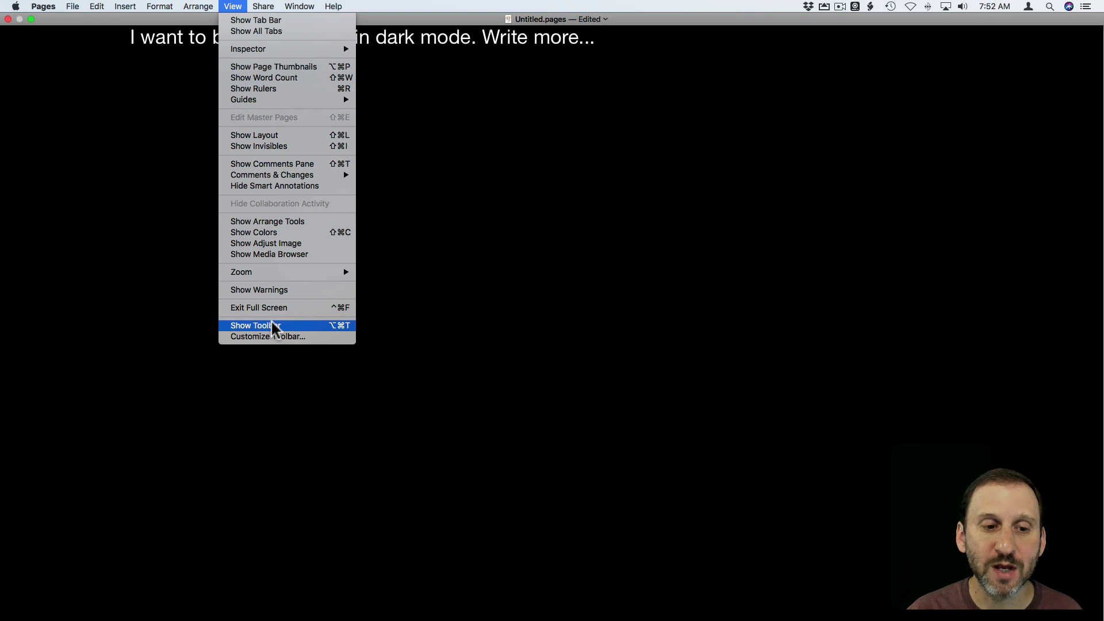
left_click(272, 323)
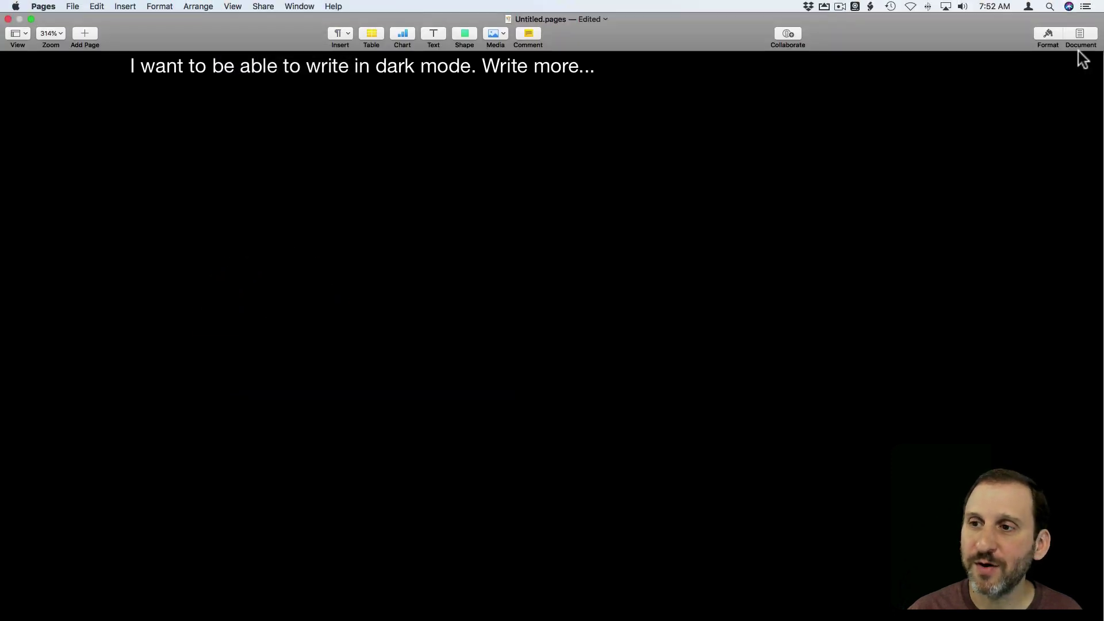
left_click(1049, 24)
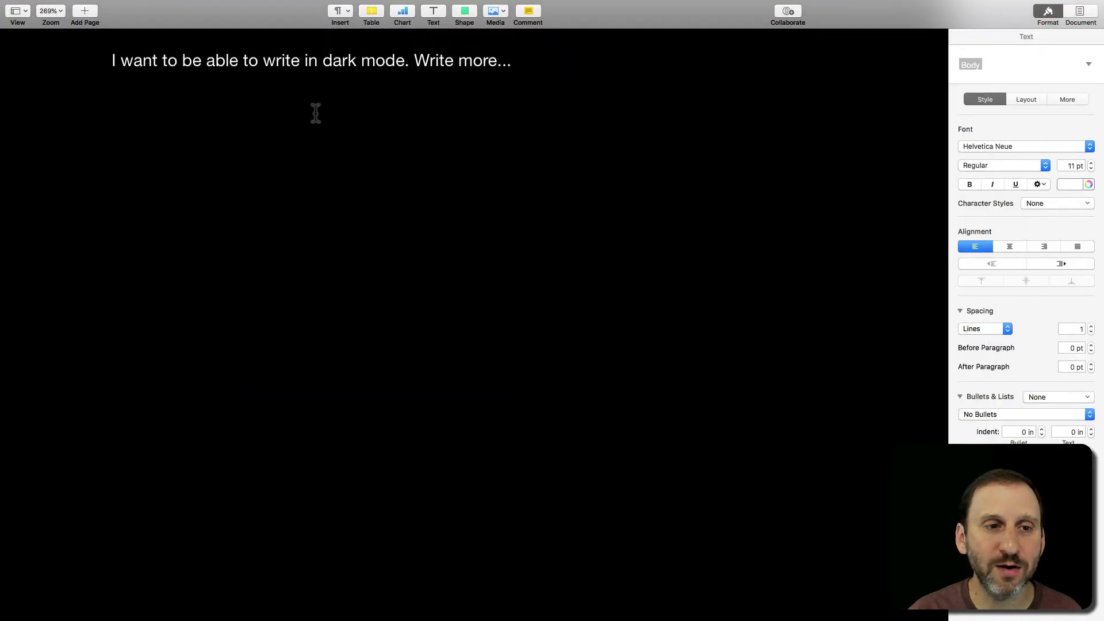
left_click(300, 60)
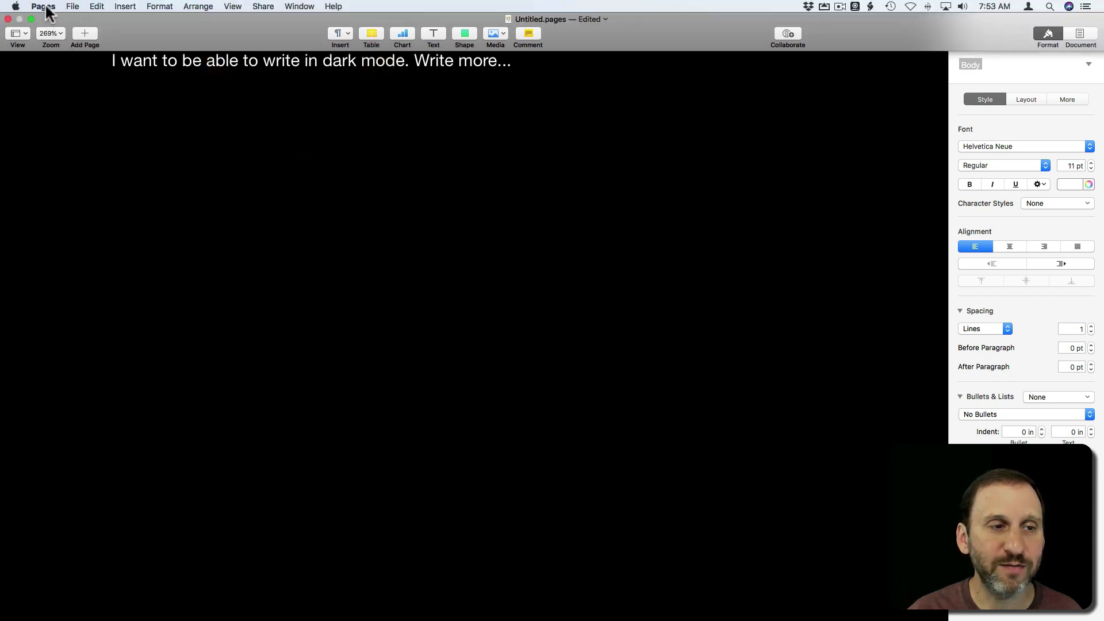
left_click(30, 15)
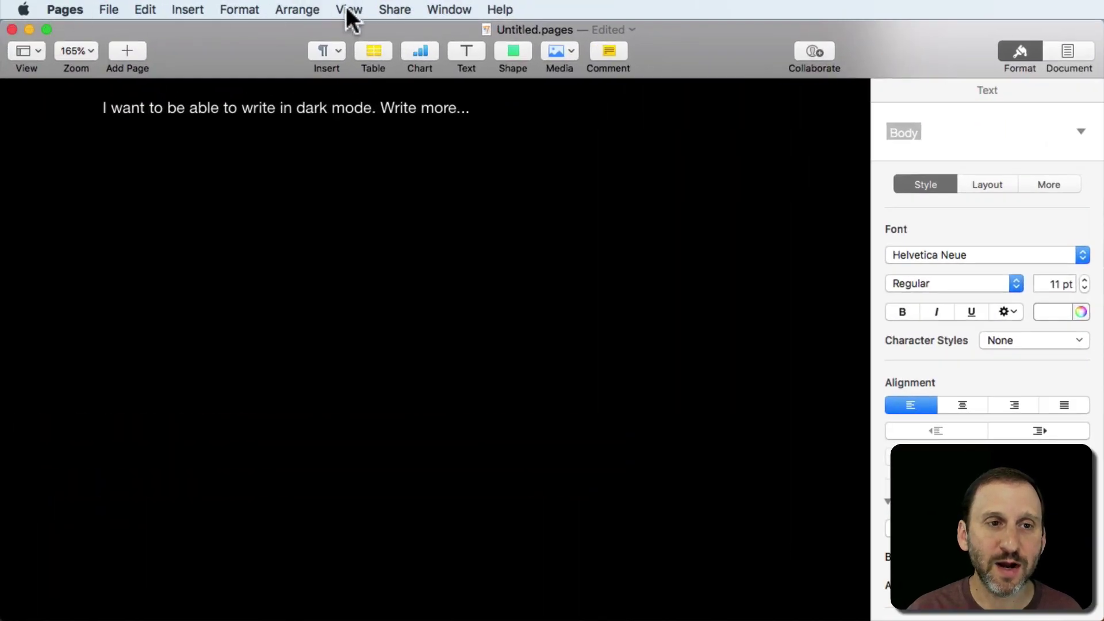
Unlock master objects, delete the black background, and lock master objects again.
left_click(348, 10)
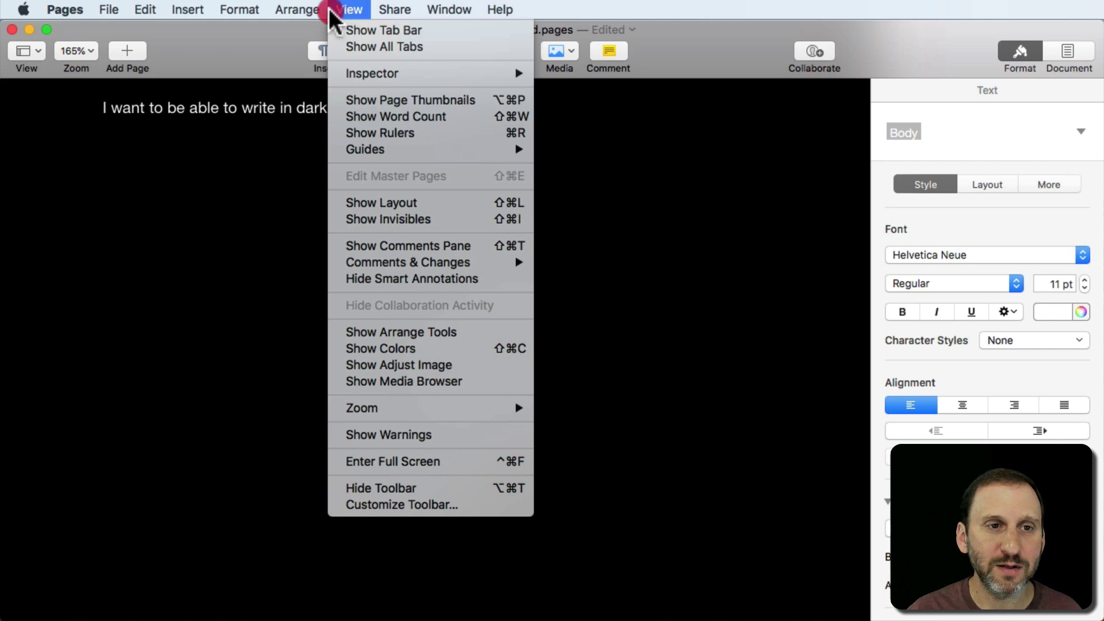
mouse_move(330, 278)
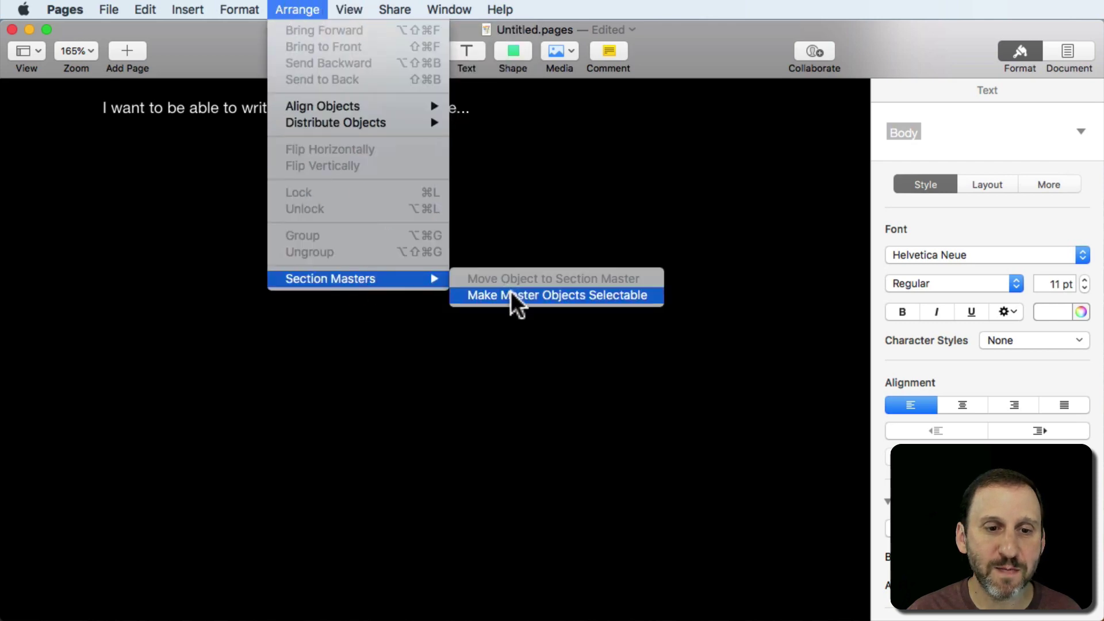
left_click(510, 295)
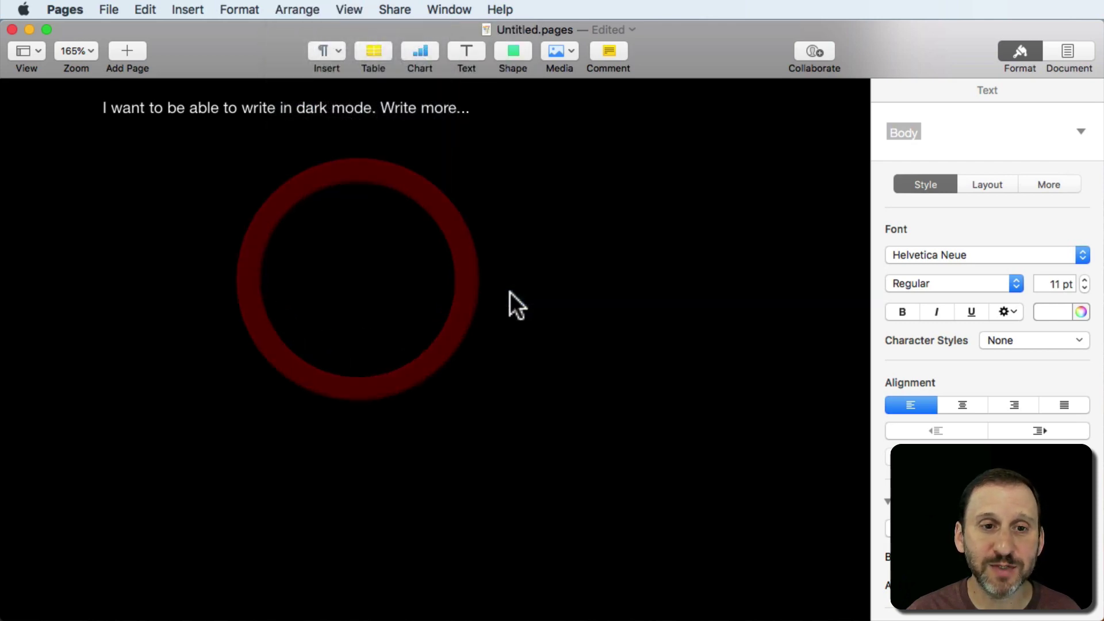
left_click(737, 281)
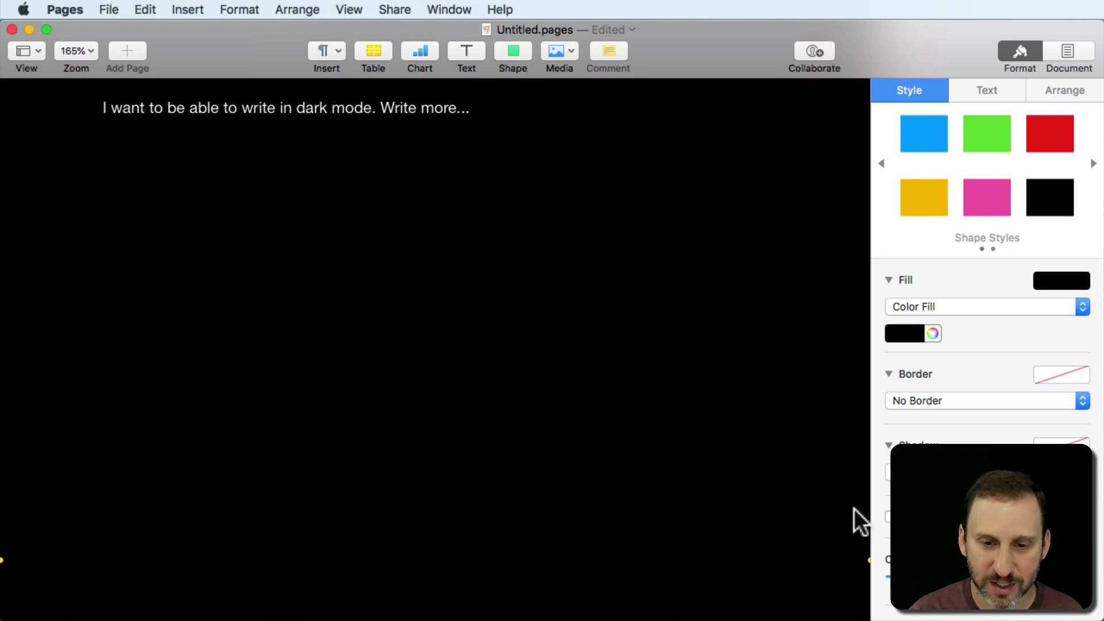
key("Delete")
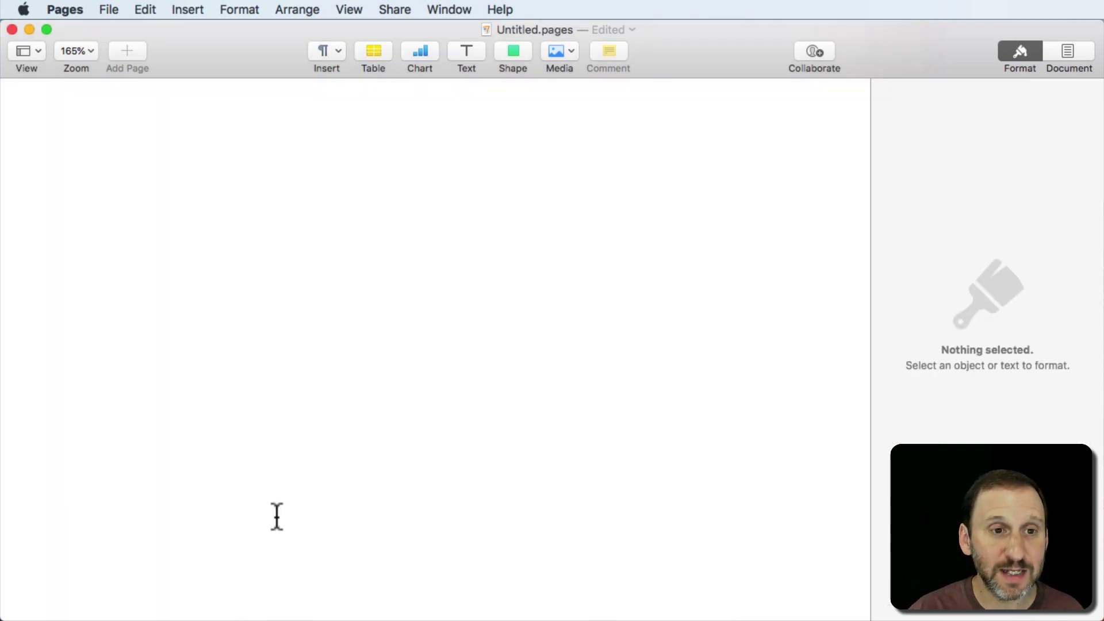
left_click(296, 9)
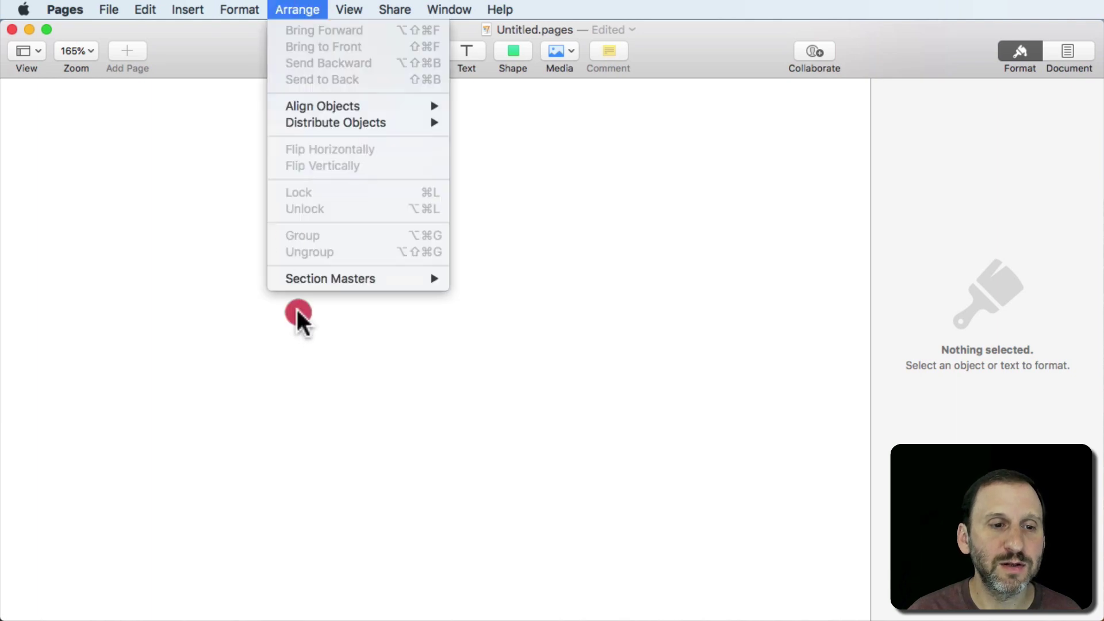
left_click(501, 300)
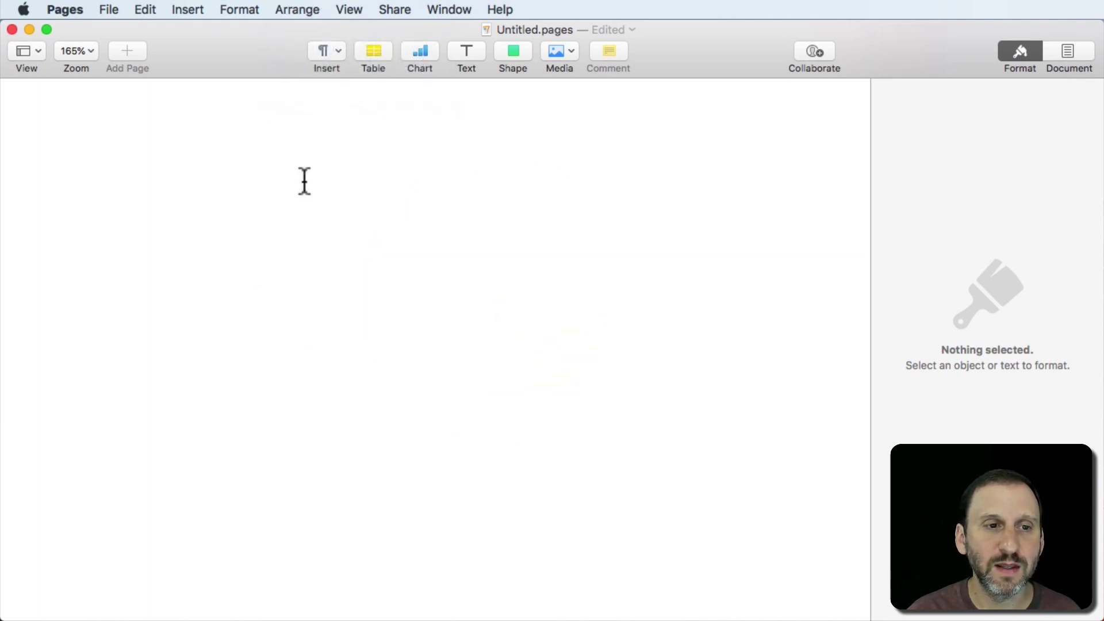
Make the body text black and update the Body style with it.
left_click(279, 194)
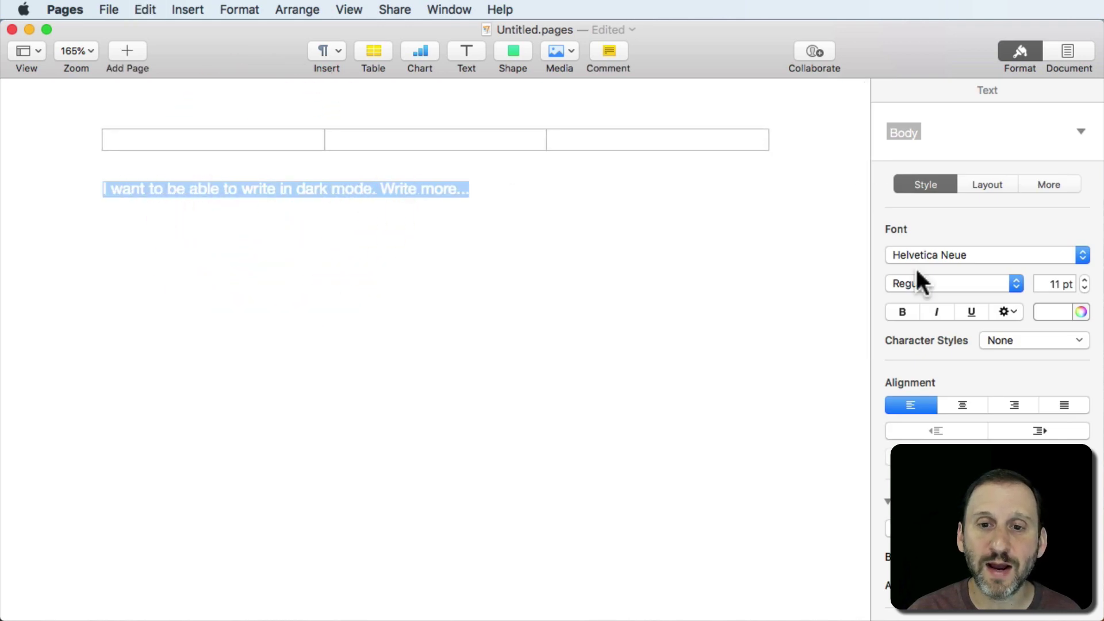
left_click(1057, 310)
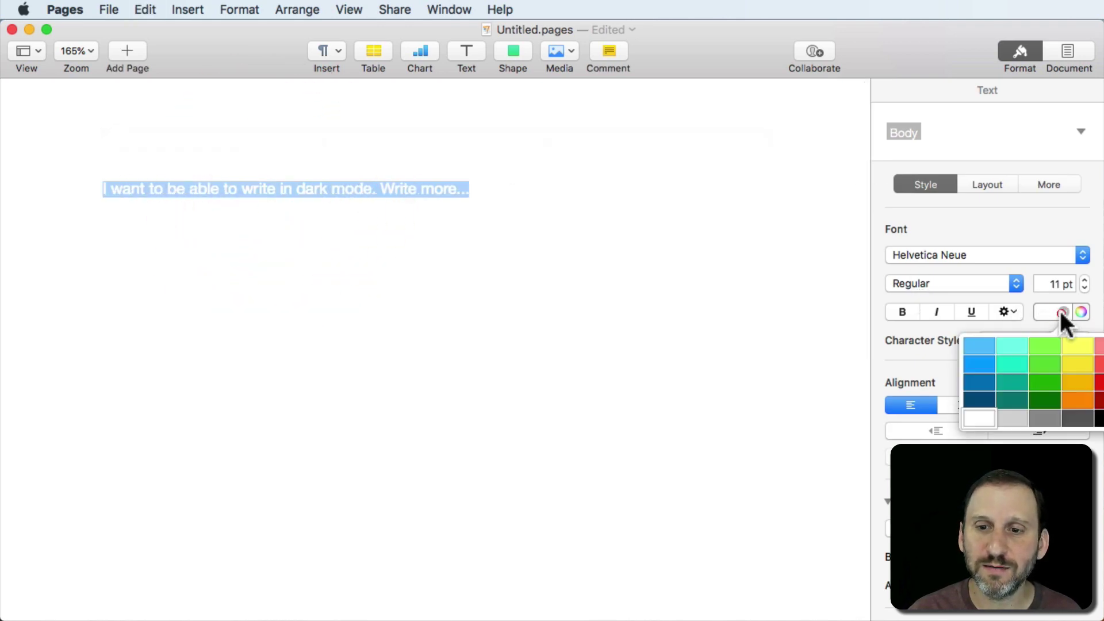
left_click(1084, 424)
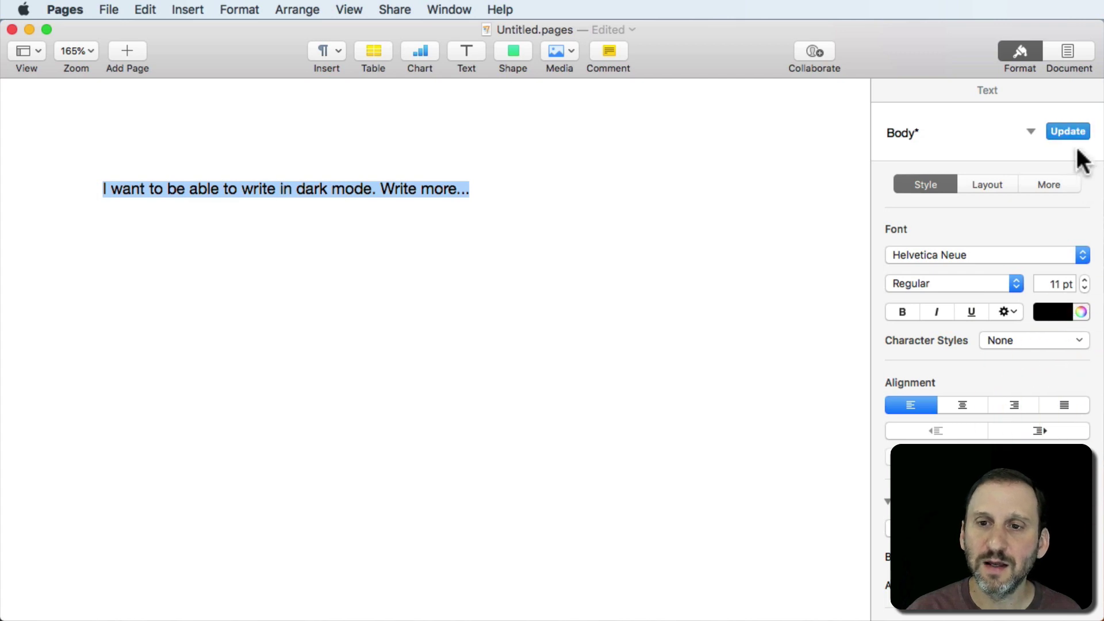
left_click(1062, 131)
left_click(505, 188)
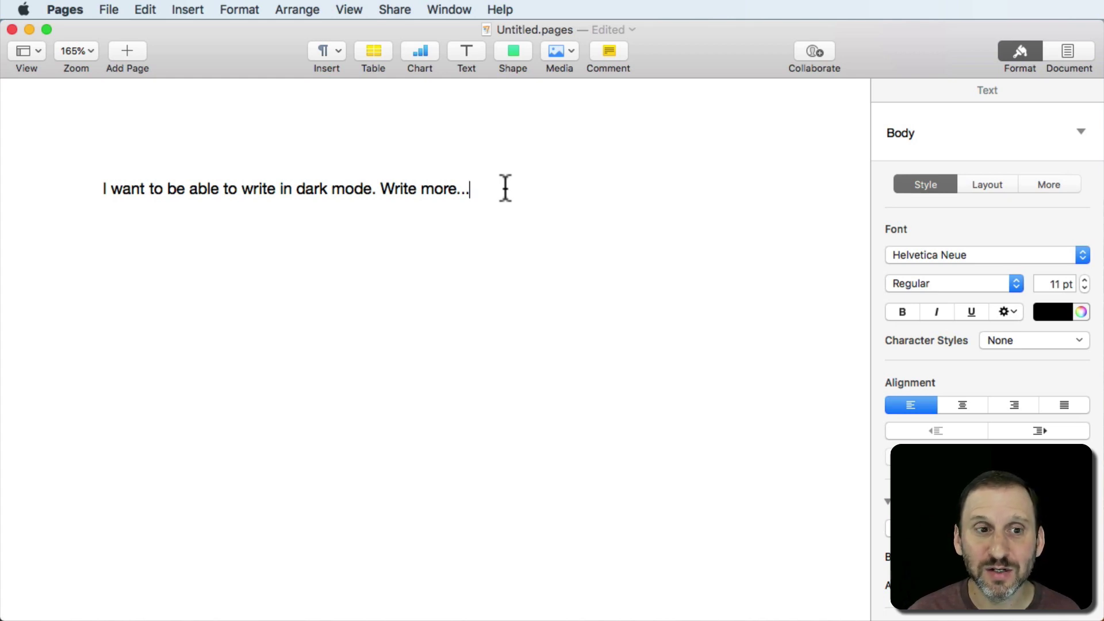
Undo back to the black background with white text and select all the text.
key("super+a")
key("super+v")
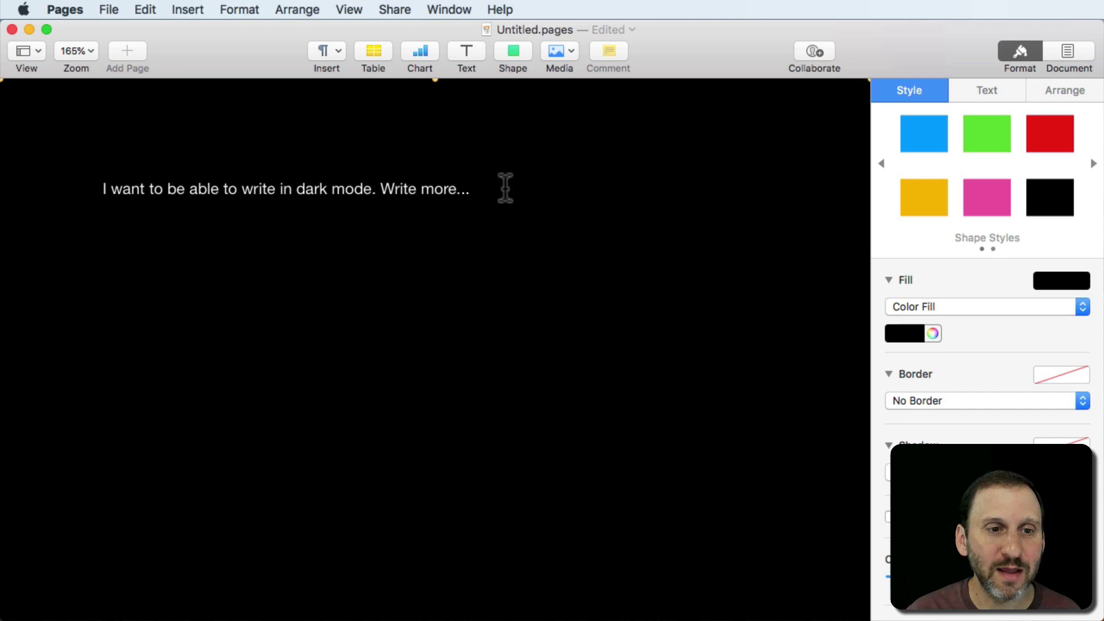
left_click(505, 188)
key("super+a")
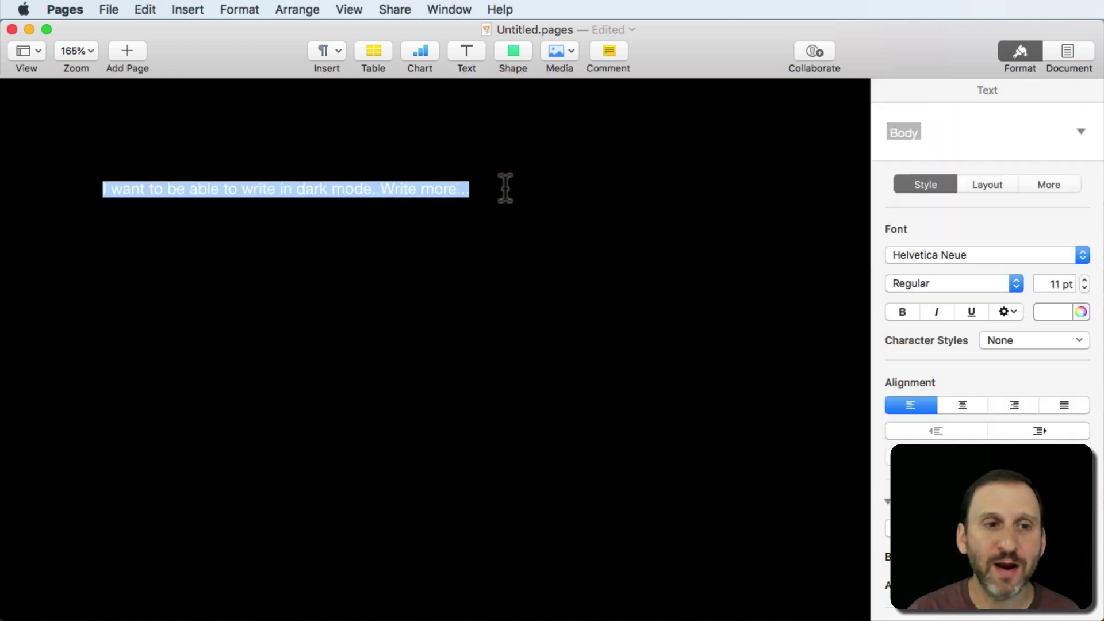
Create a new Untitled 2 document and paste the text with Paste and Match Style.
key("super+n")
key("Return")
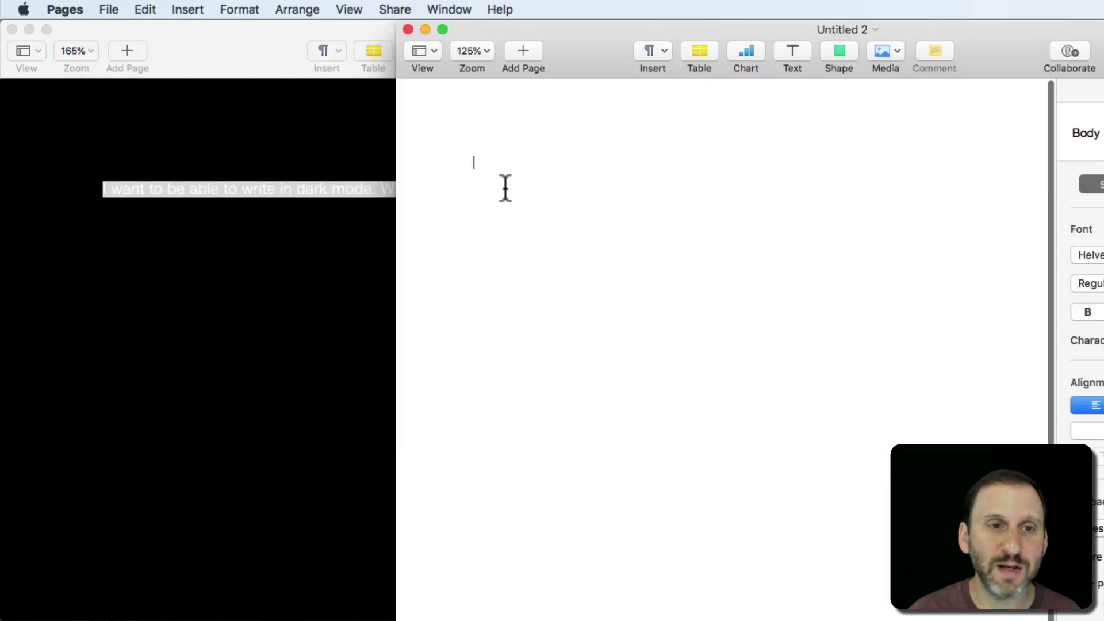
left_click_drag(561, 34, 162, 23)
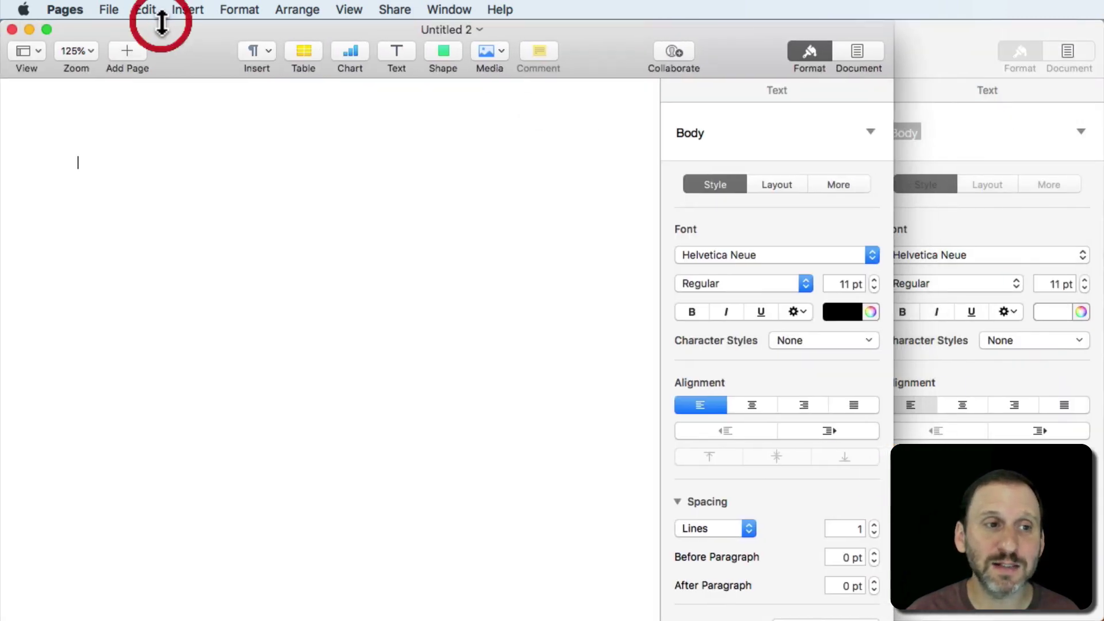
key("super+v")
key("super+z")
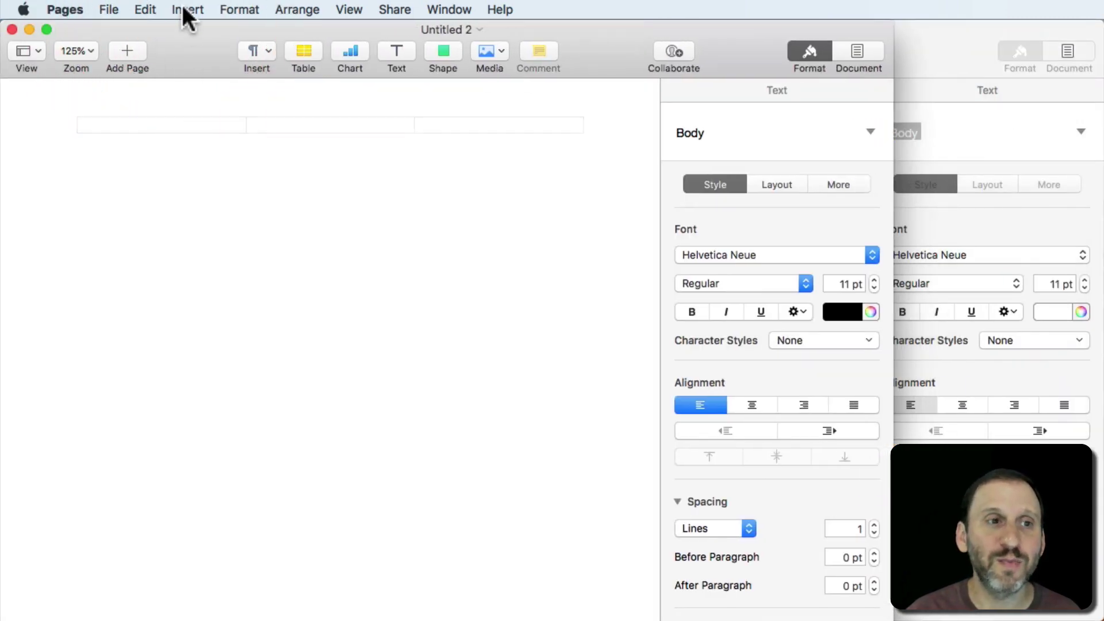
left_click(147, 6)
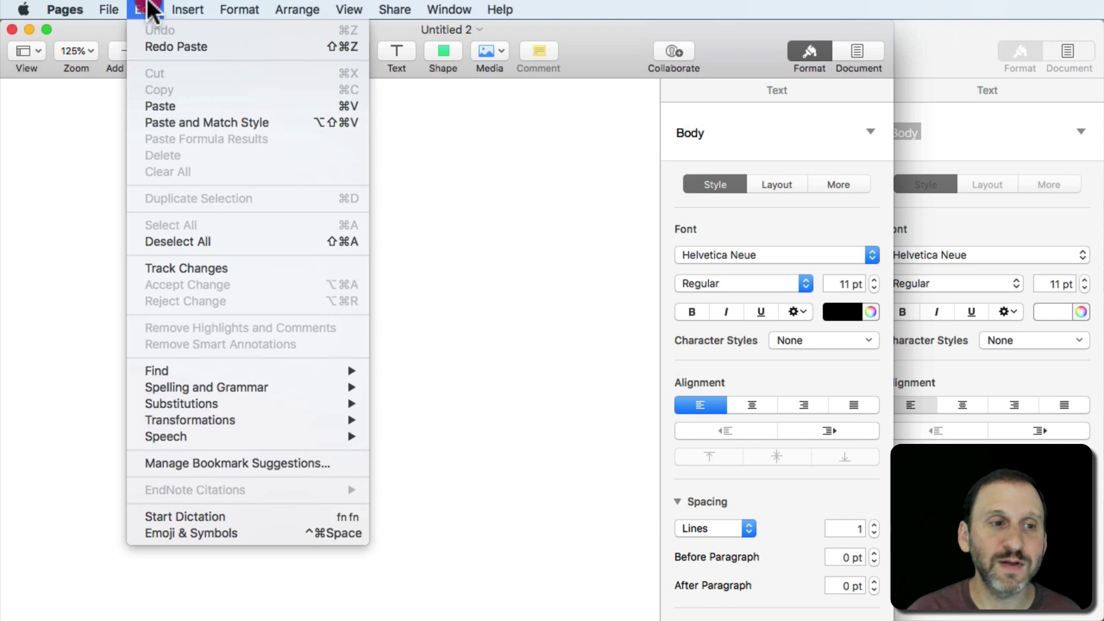
left_click(172, 122)
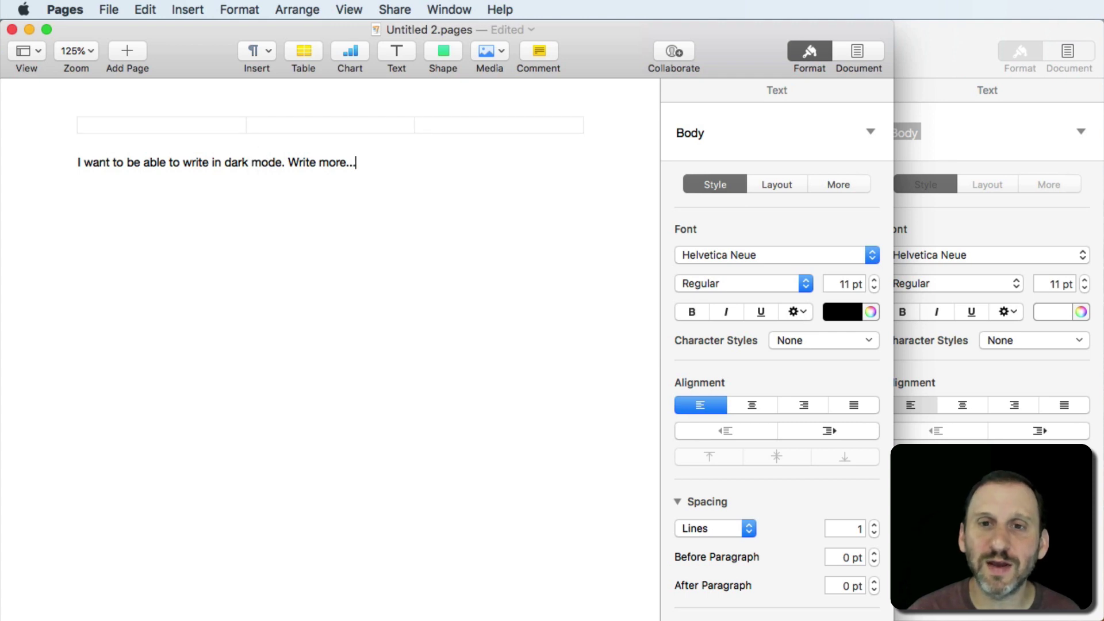
left_click(955, 29)
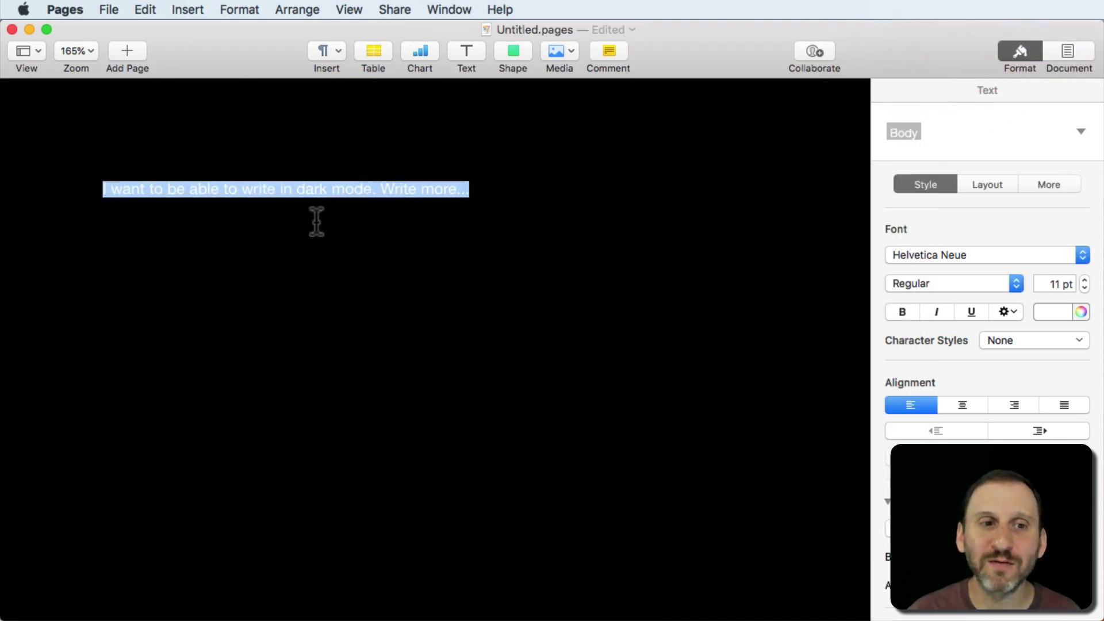